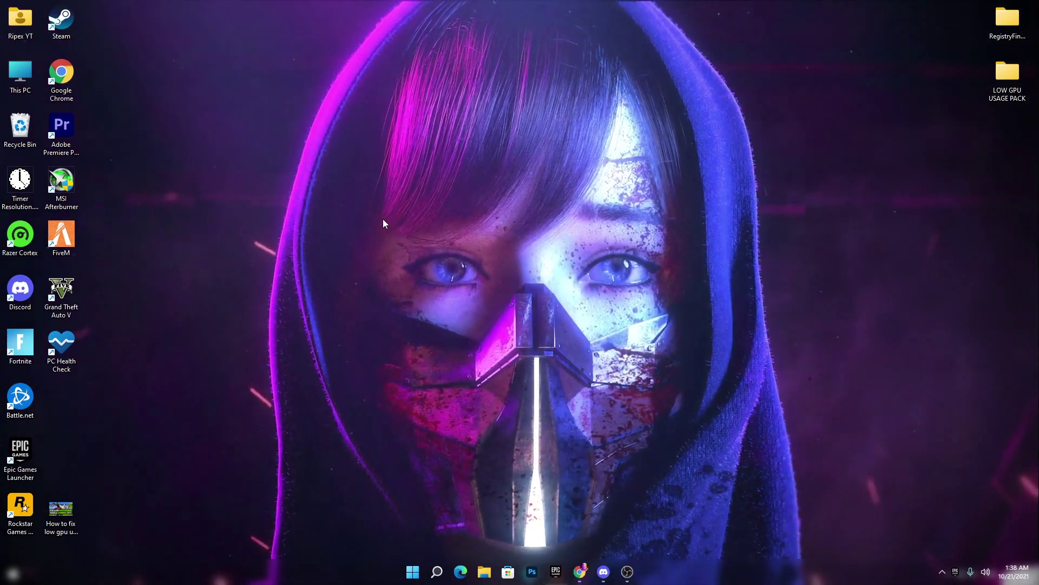
# Open the Exploit protection settings through a system search and show the program settings.
pyautogui.click(438, 574)
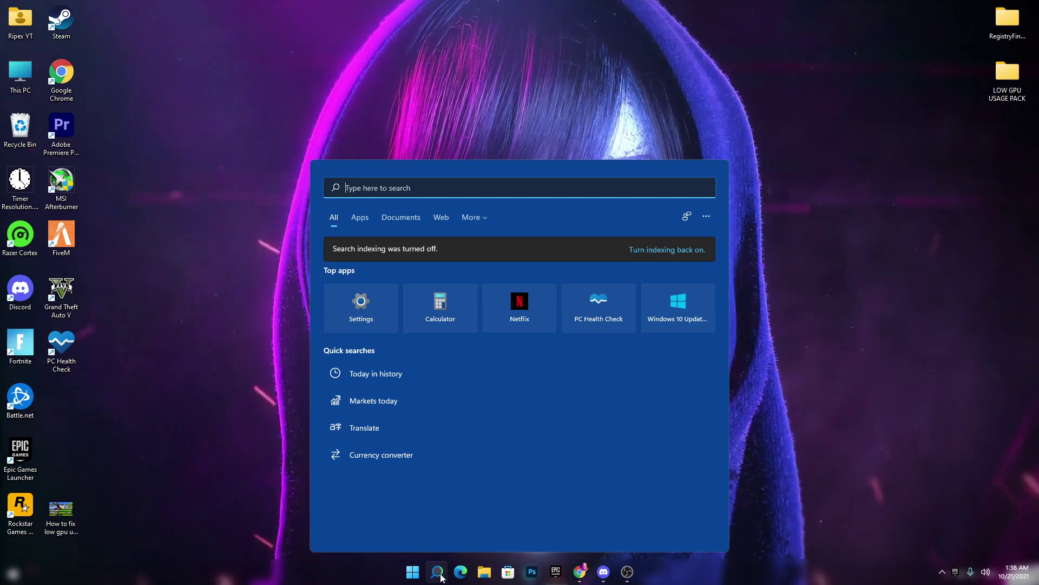
pyautogui.write('ex')
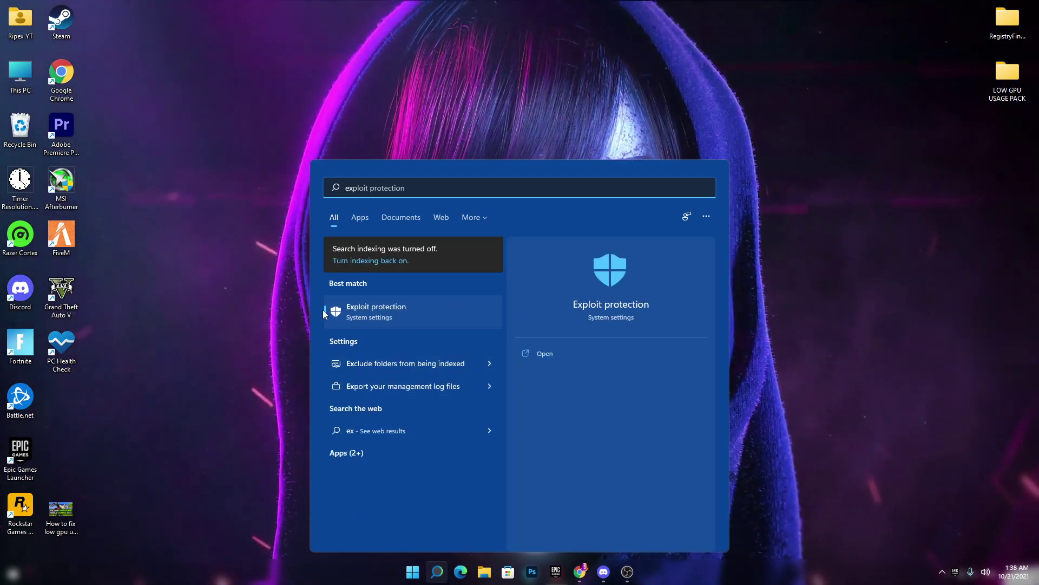
pyautogui.click(393, 313)
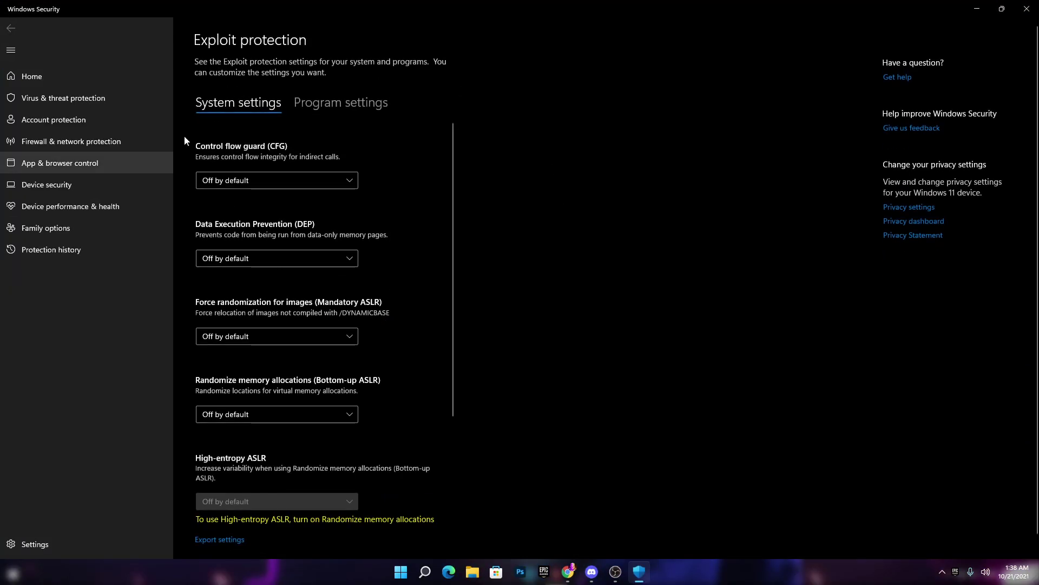
pyautogui.click(315, 104)
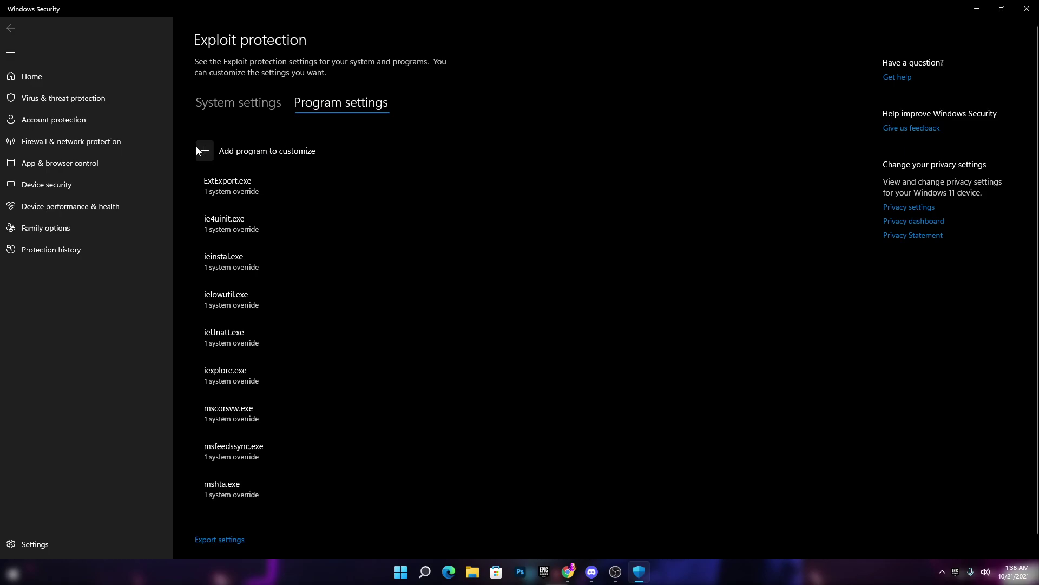
# Add FortniteClient-Win64-Shipping.exe from C:\Fortnite\FortniteGame\Binaries\Win64 as a program to customize by its exact file path.
pyautogui.click(198, 150)
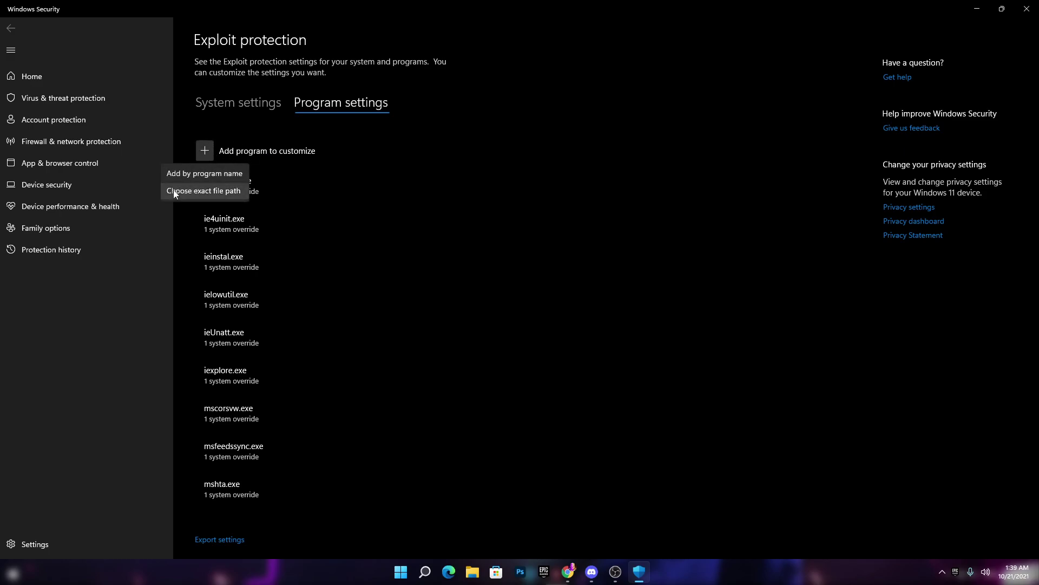
pyautogui.click(205, 191)
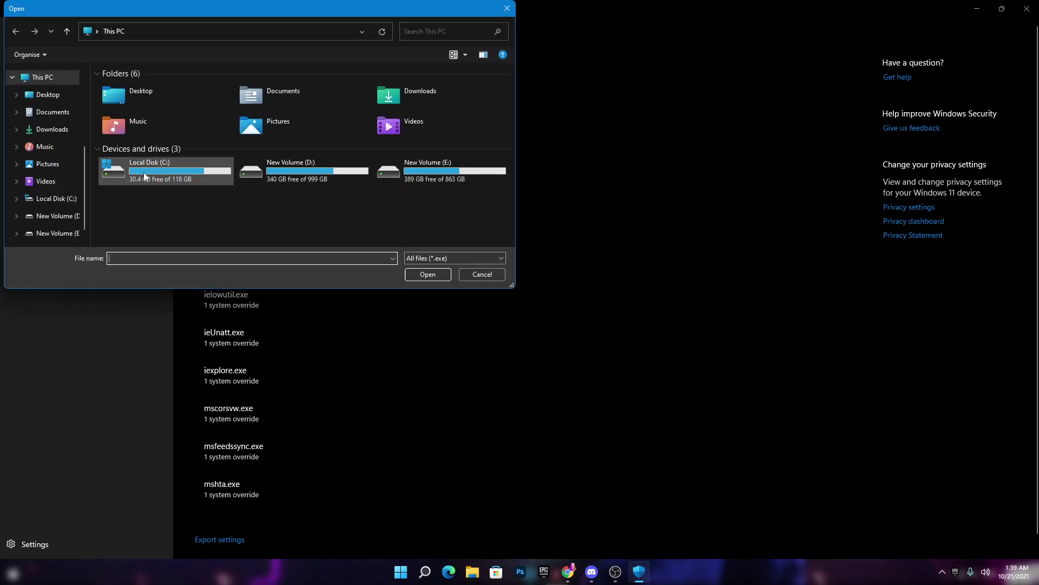
pyautogui.moveTo(246, 15); pyautogui.dragTo(369, 50)
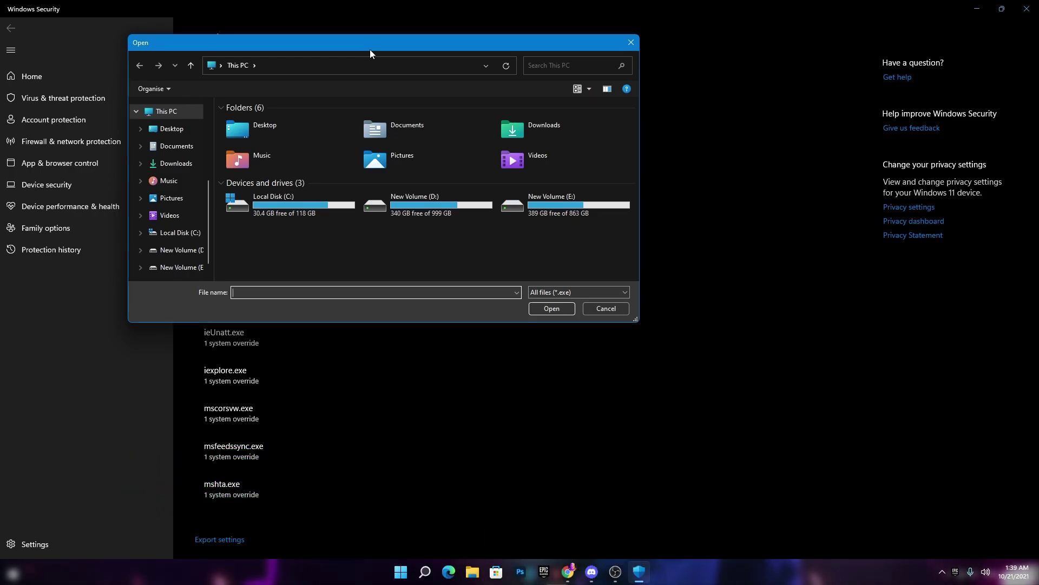
pyautogui.doubleClick(299, 202)
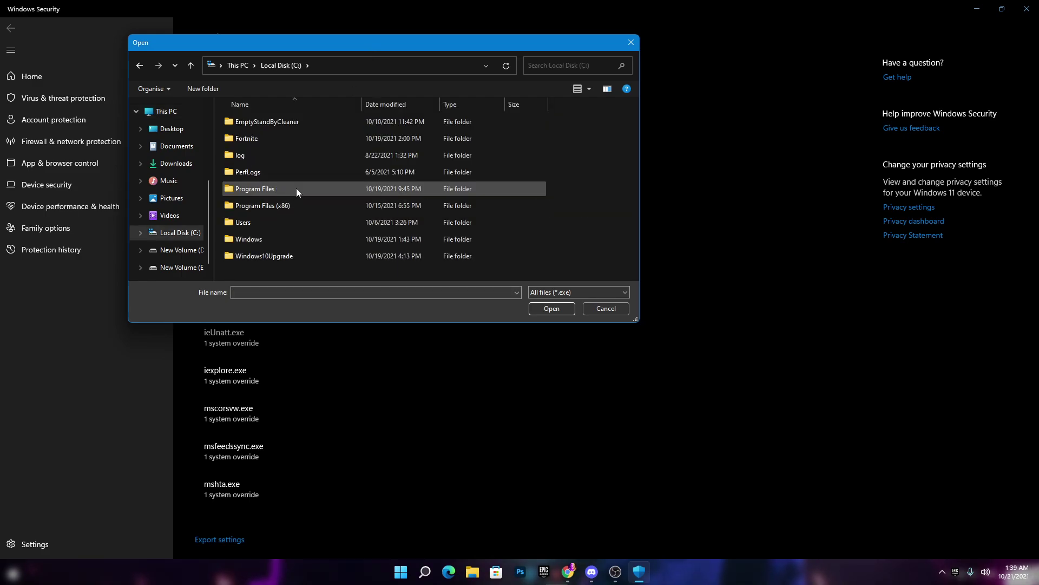
pyautogui.doubleClick(248, 138)
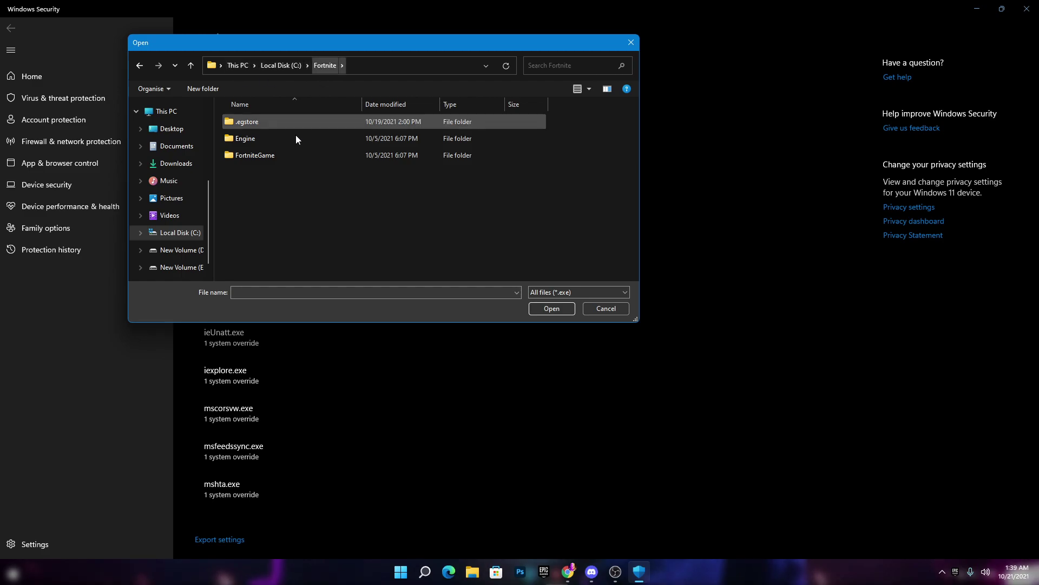
pyautogui.doubleClick(263, 156)
pyautogui.doubleClick(255, 120)
pyautogui.doubleClick(266, 138)
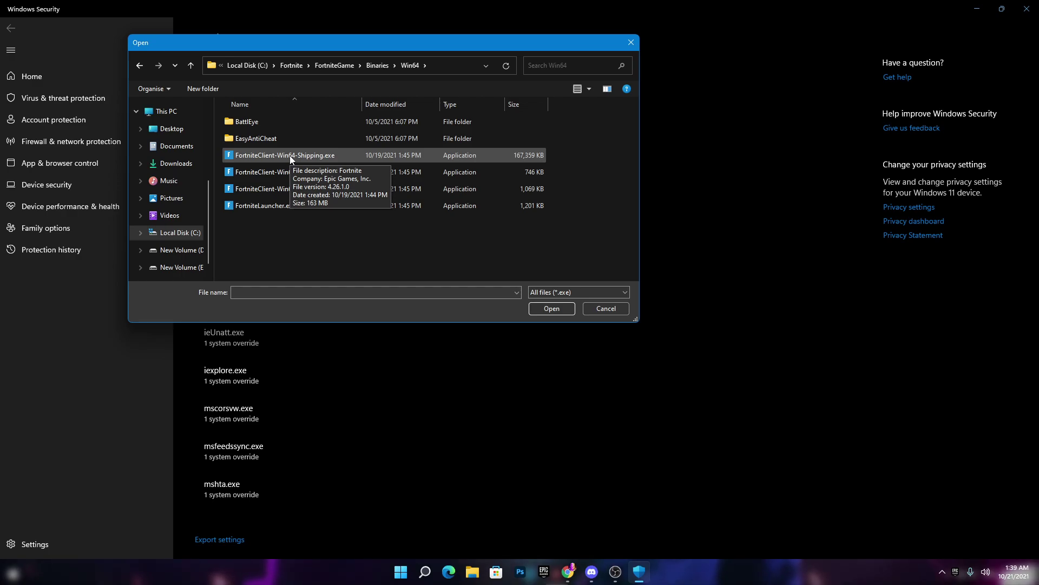
pyautogui.click(290, 155)
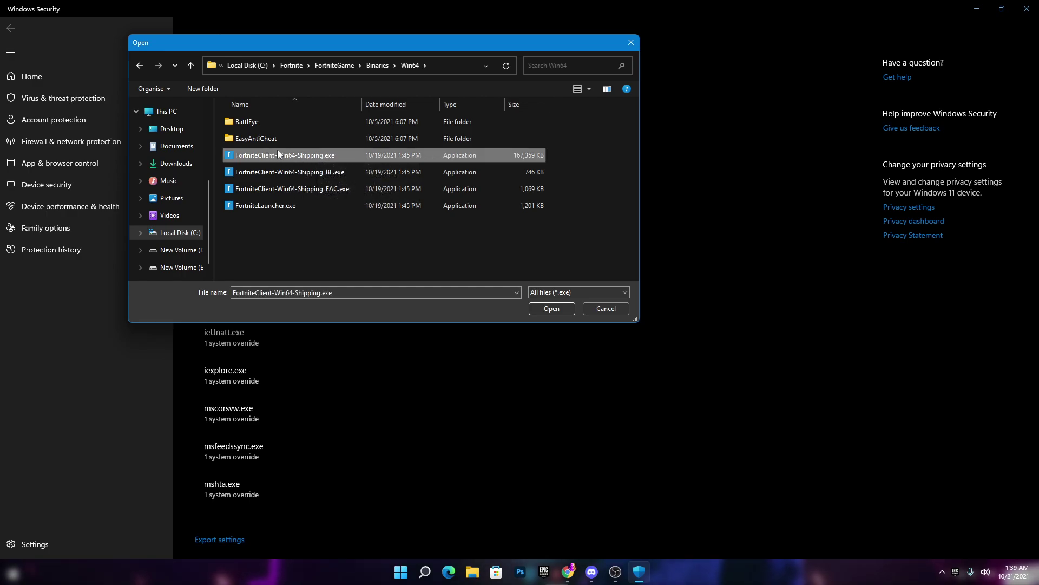
pyautogui.click(547, 308)
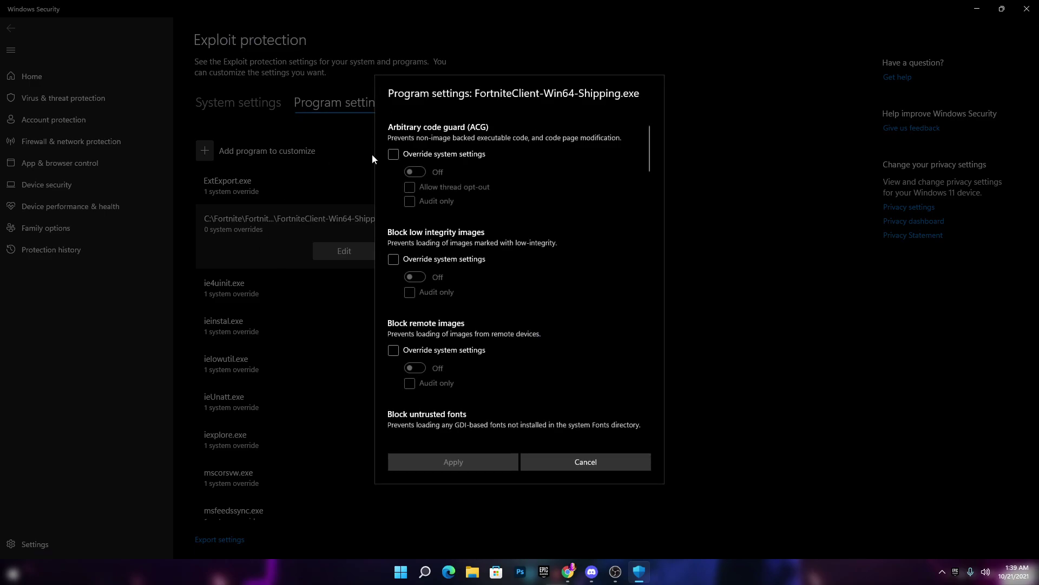
# Override the system Control flow guard (CFG) setting for the Fortnite client, apply it with administrator approval, and close Windows Security.
pyautogui.scroll(-4, 574, 264)
pyautogui.scroll(-3, 574, 265)
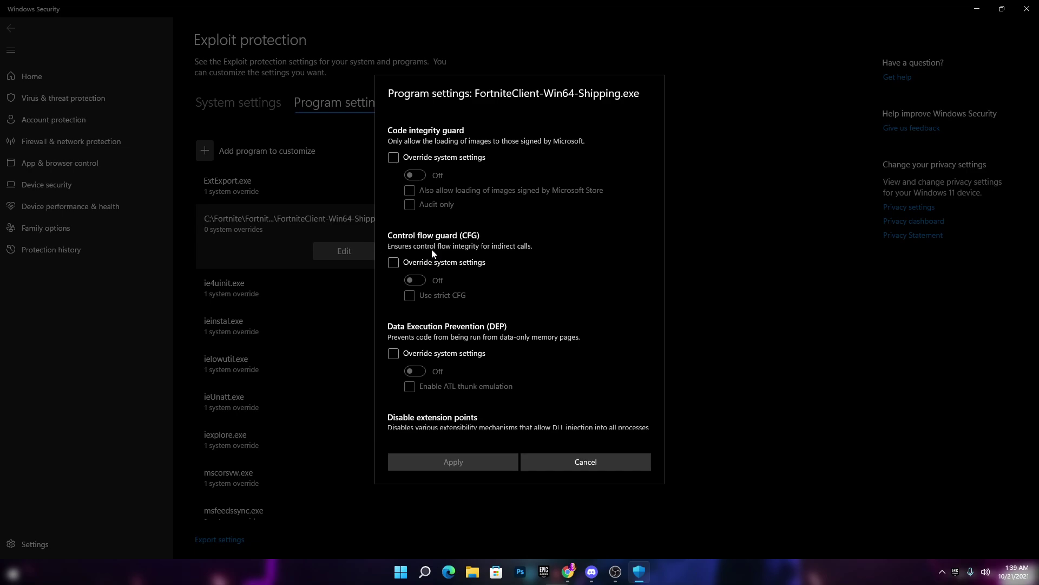
pyautogui.click(435, 263)
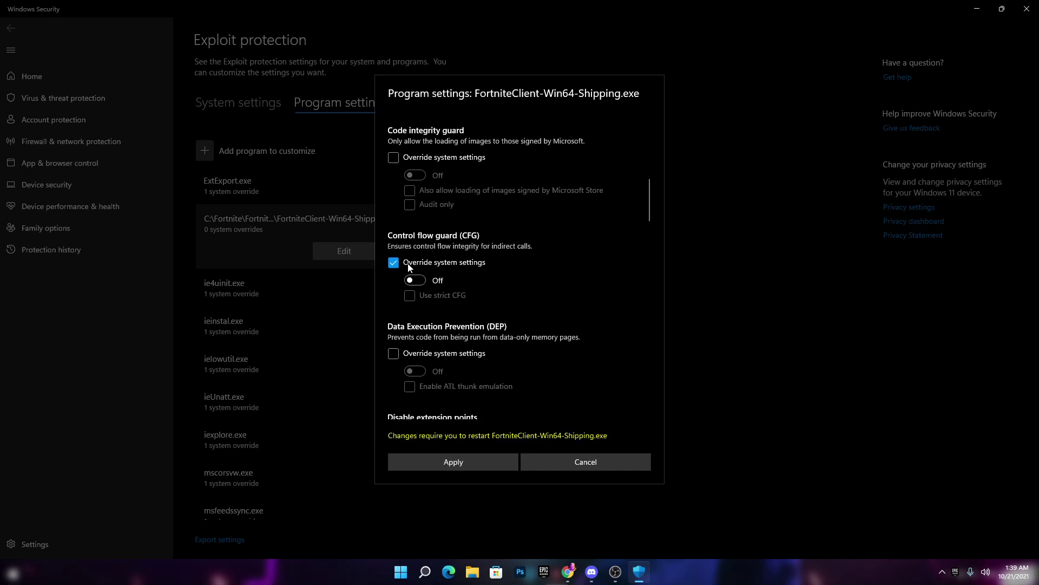
pyautogui.click(415, 280)
pyautogui.scroll(-5, 522, 338)
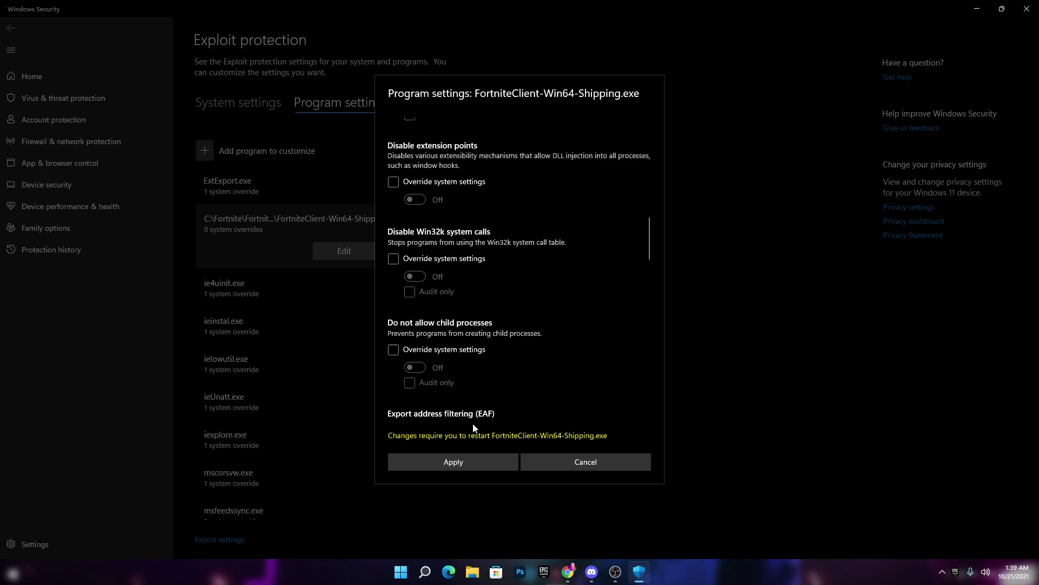
pyautogui.click(458, 465)
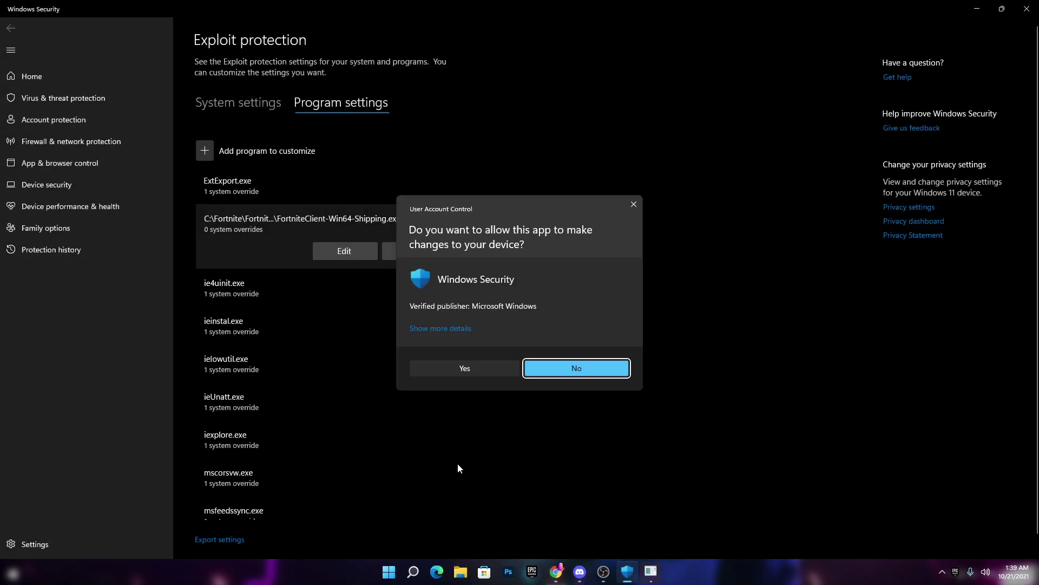
pyautogui.click(469, 368)
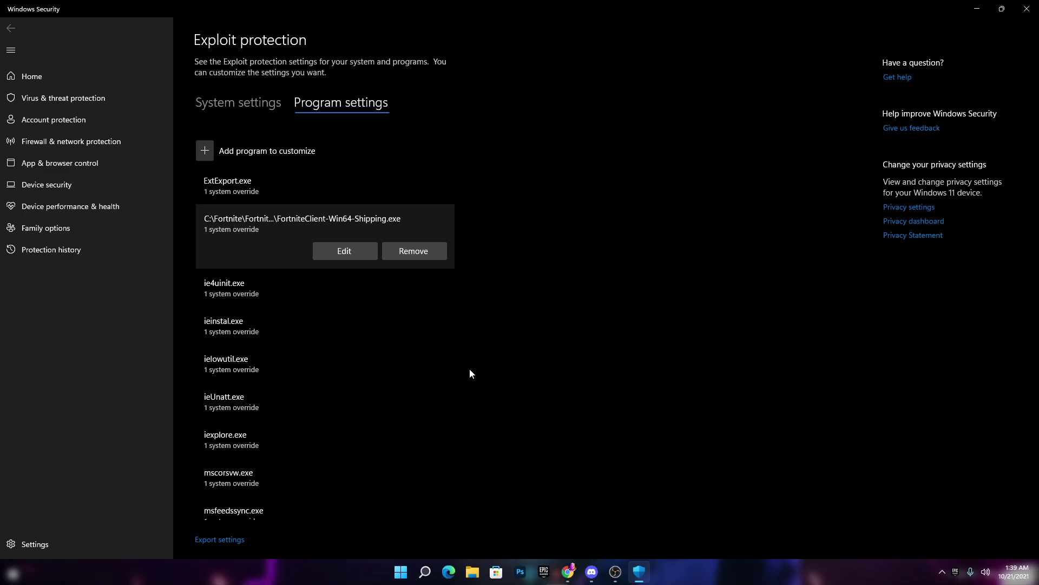
pyautogui.click(1022, 20)
# Move the LOW GPU USAGE PACK folder toward the middle of the desktop and open its GPU USAGE FIX REGISTRY subfolder.
pyautogui.moveTo(1006, 73); pyautogui.dragTo(390, 191)
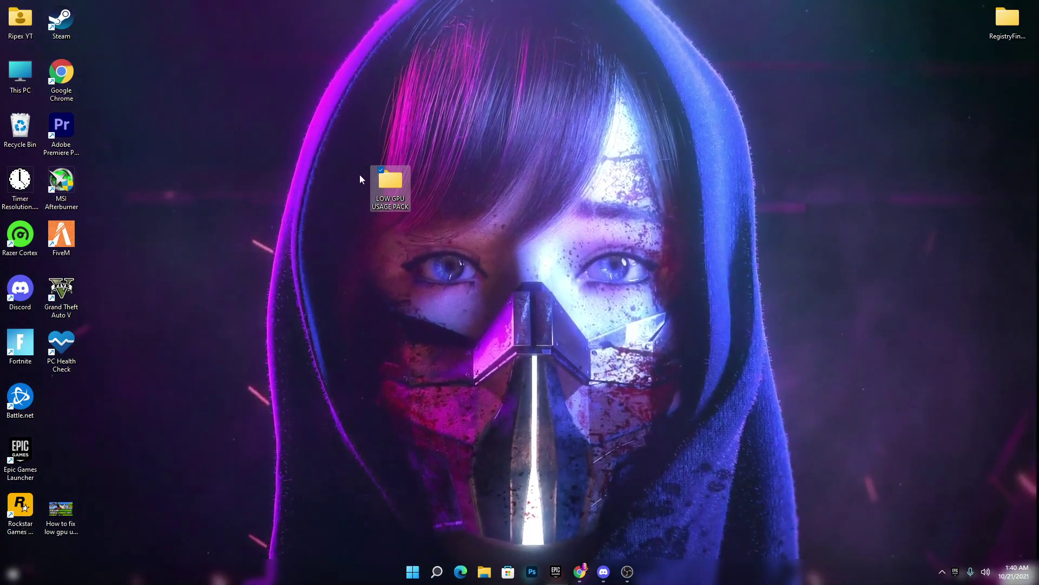
pyautogui.doubleClick(398, 193)
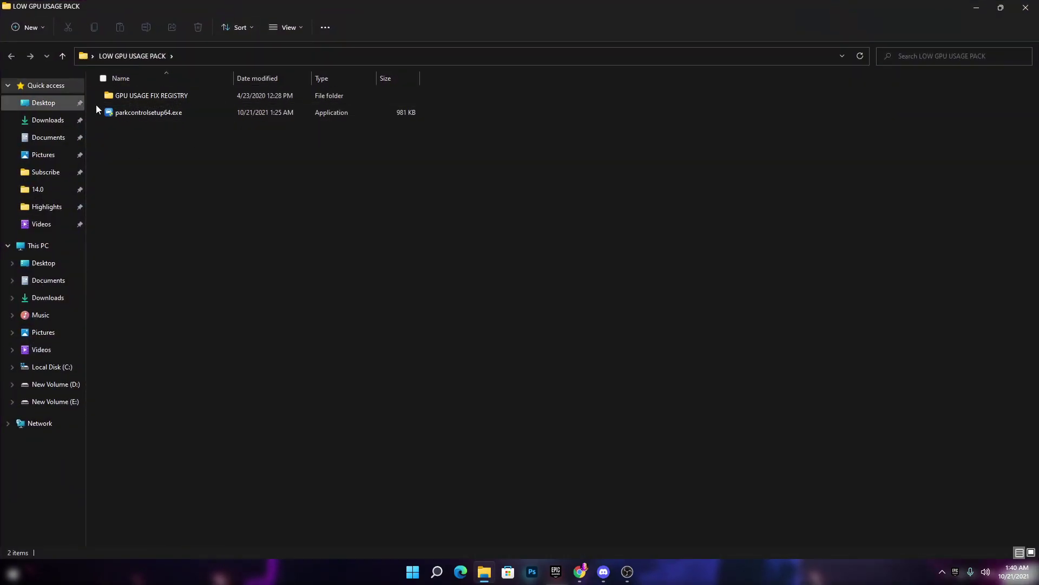
pyautogui.doubleClick(175, 100)
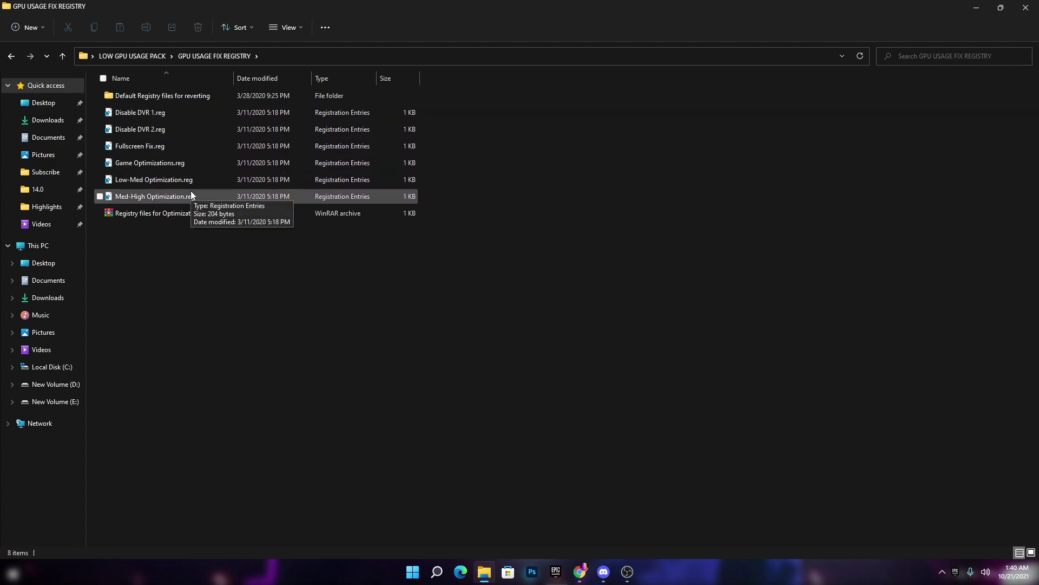
# Merge Disable DVR 1.reg and Disable DVR 2.reg into the registry, approving each elevation and confirmation.
pyautogui.doubleClick(155, 115)
pyautogui.click(482, 392)
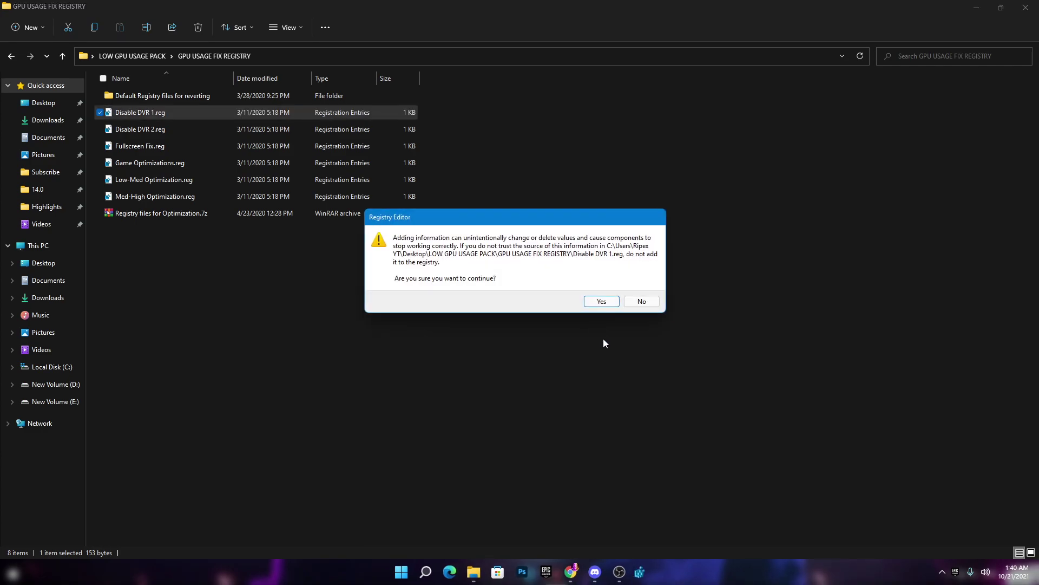
pyautogui.click(601, 299)
pyautogui.click(637, 291)
pyautogui.doubleClick(160, 131)
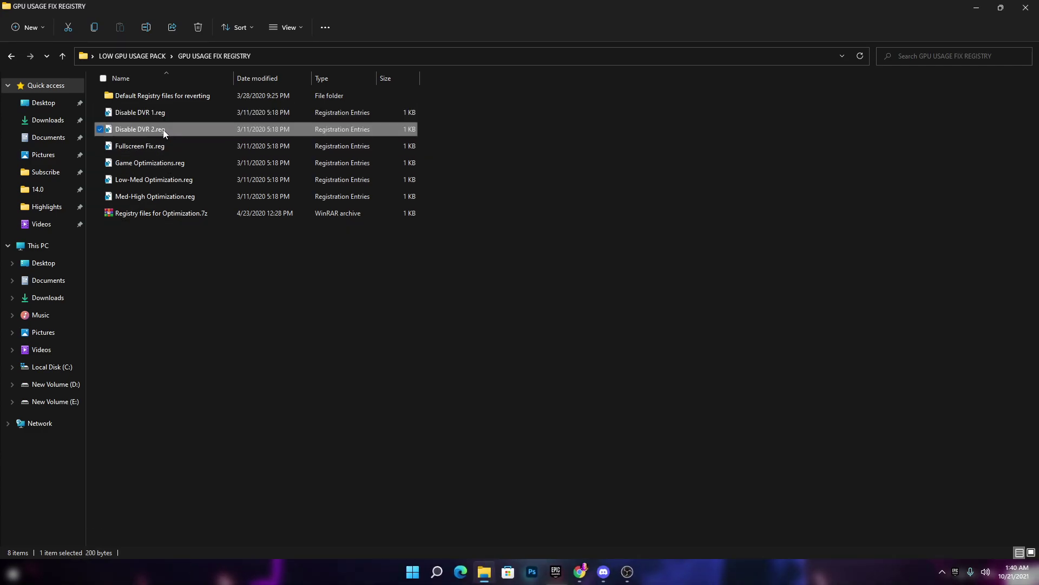
pyautogui.click(463, 392)
pyautogui.click(600, 301)
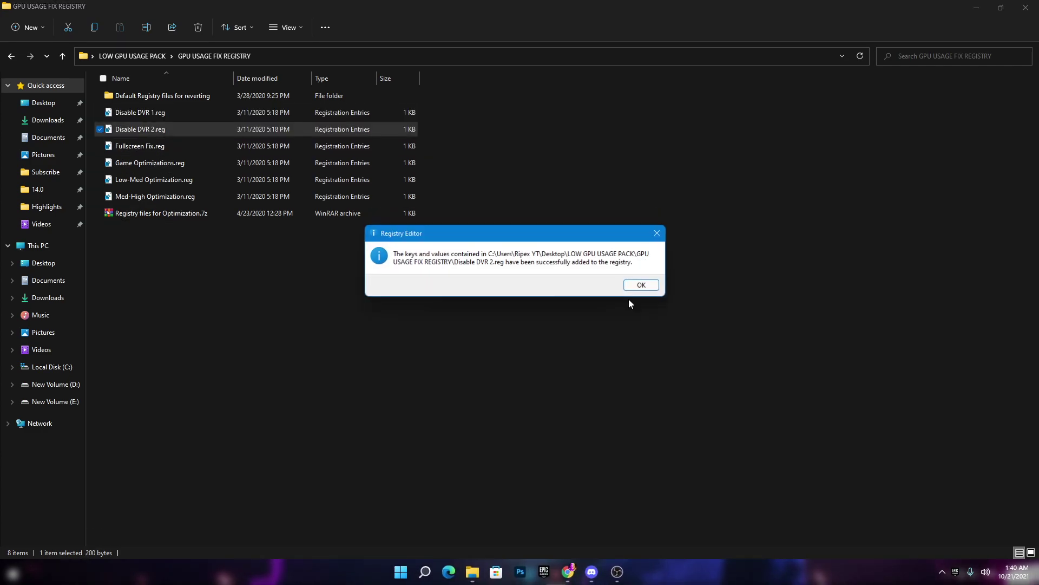
pyautogui.click(638, 290)
# Merge Fullscreen Fix.reg into the registry with administrator approval.
pyautogui.doubleClick(167, 143)
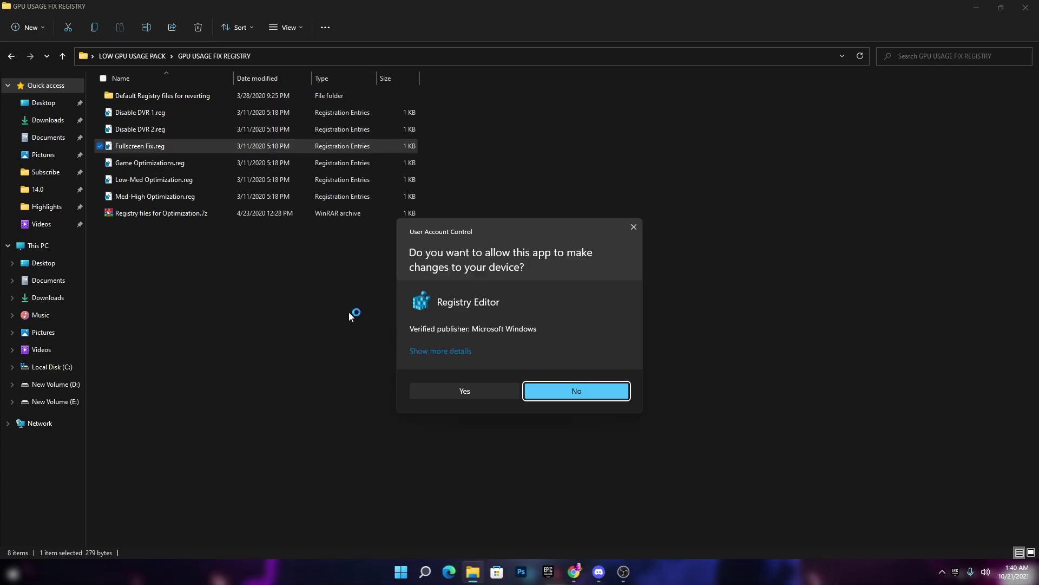
pyautogui.click(461, 390)
pyautogui.click(601, 301)
pyautogui.click(636, 283)
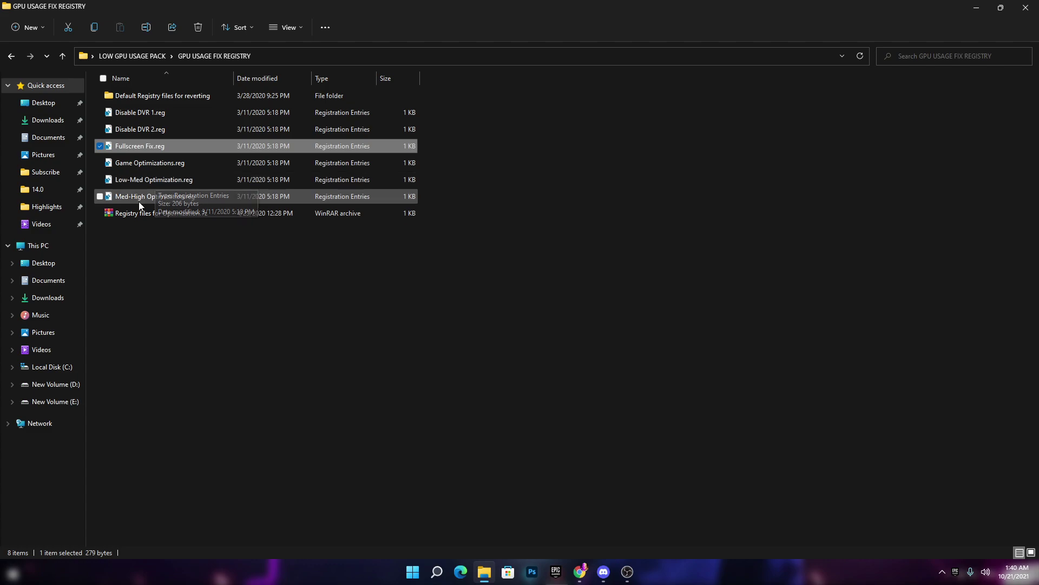
# Merge Game Optimizations.reg into the registry with administrator approval.
pyautogui.click(150, 163)
pyautogui.doubleClick(150, 164)
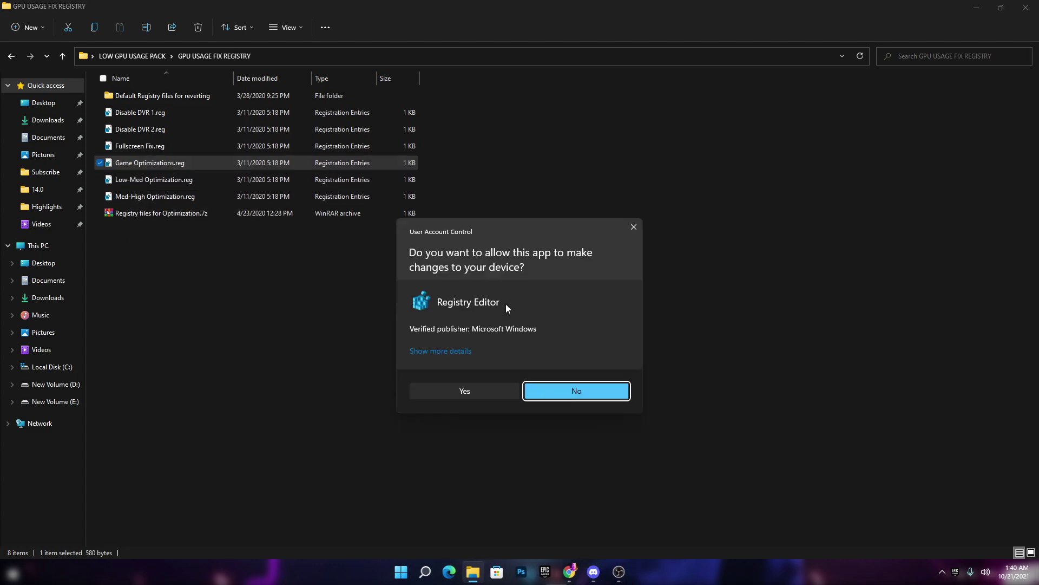
pyautogui.click(475, 390)
pyautogui.click(593, 301)
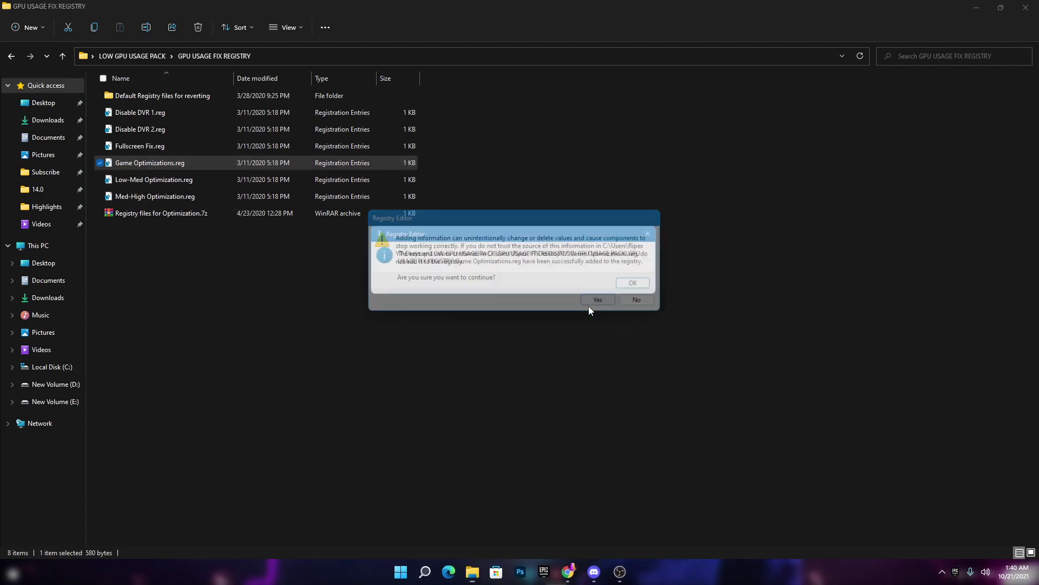
pyautogui.click(634, 283)
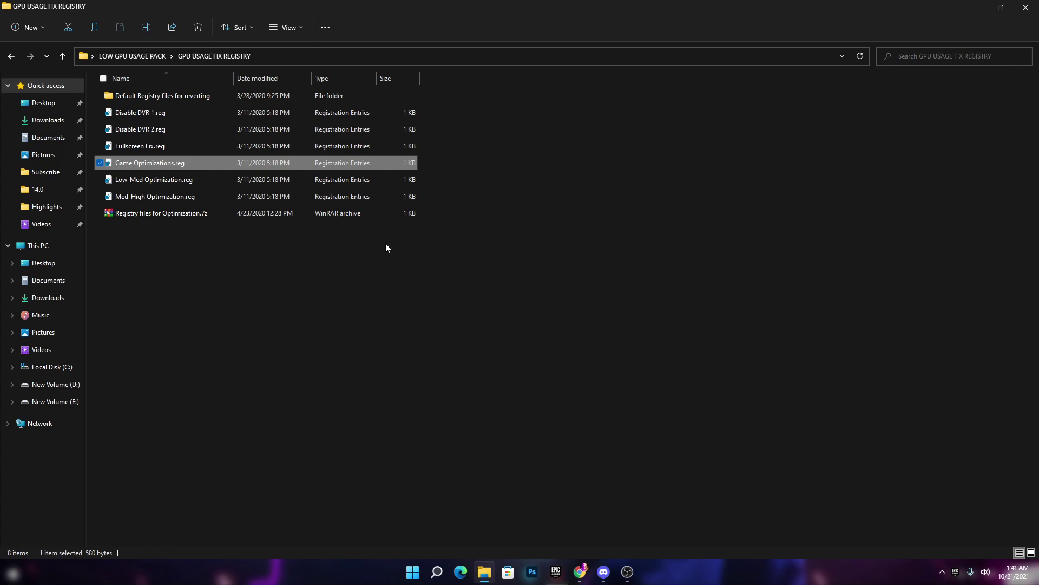
# Merge Low-Med Optimization.reg into the registry with administrator approval.
pyautogui.doubleClick(196, 184)
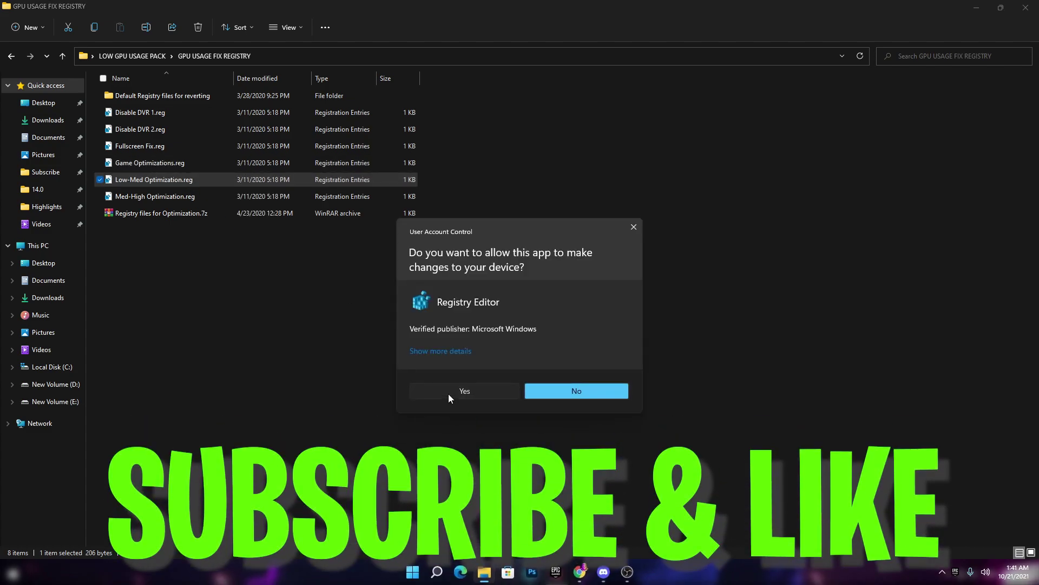
pyautogui.click(448, 394)
pyautogui.click(600, 299)
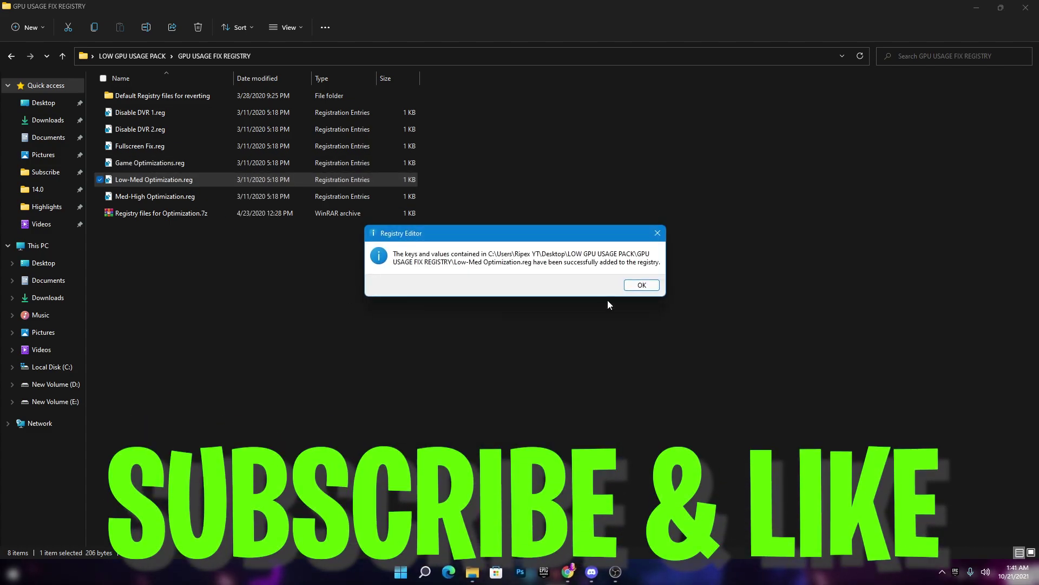
pyautogui.click(642, 285)
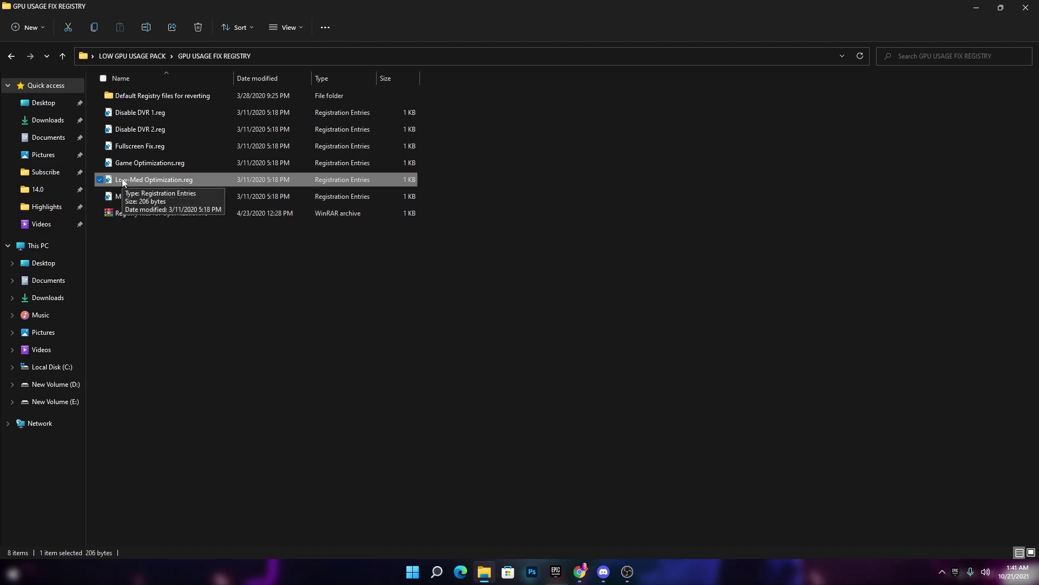
# Return to the LOW GPU USAGE PACK folder, launch parkcontrolsetup64.exe, and dismiss its elevation request.
pyautogui.click(120, 55)
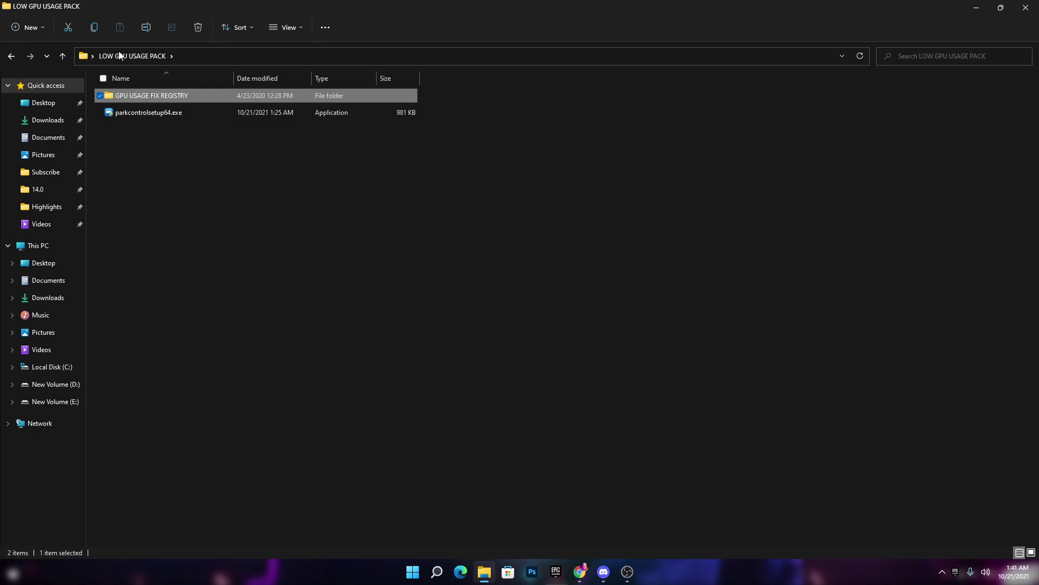
pyautogui.doubleClick(140, 111)
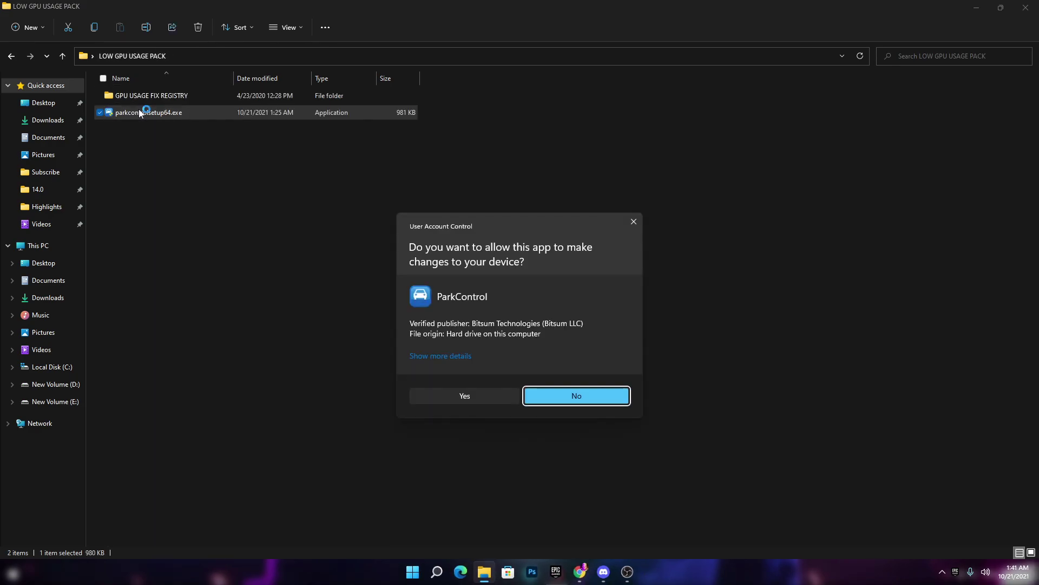
pyautogui.click(633, 222)
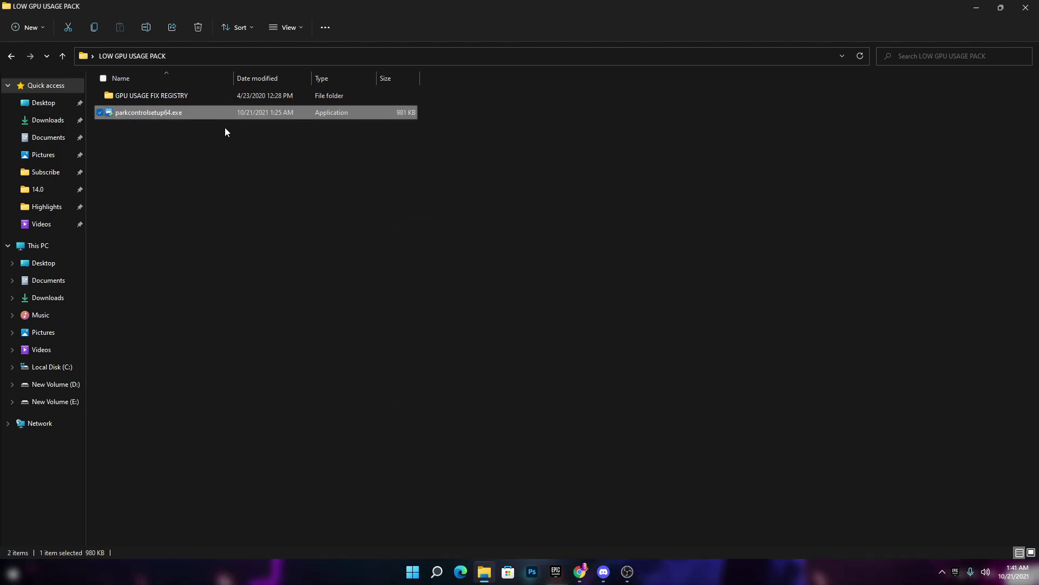
# Switch to ParkControl, make the Bitsum Highest Performance power profile active, and apply its CPU settings.
pyautogui.click(942, 572)
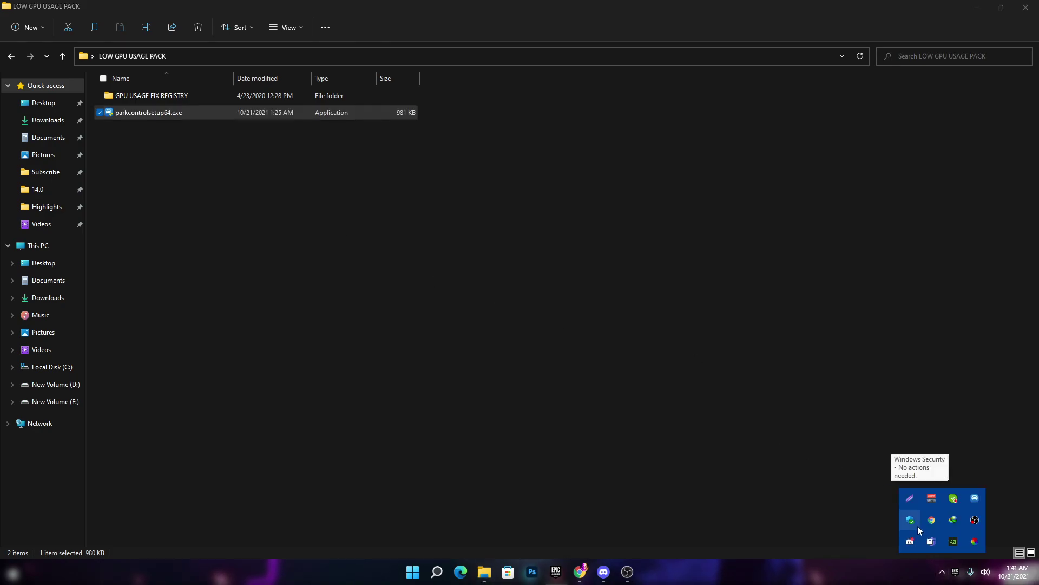
pyautogui.click(975, 497)
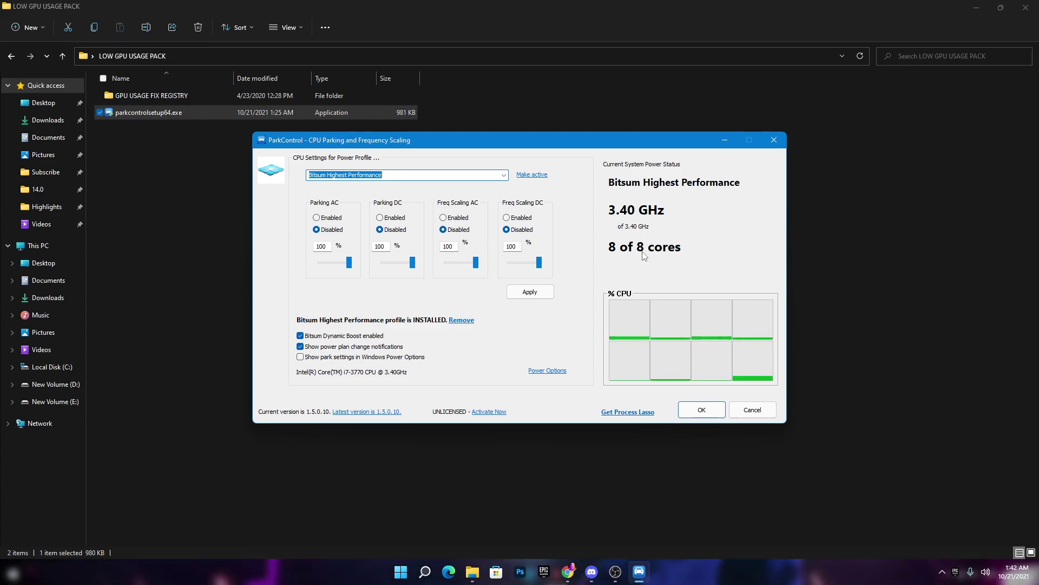
pyautogui.click(503, 177)
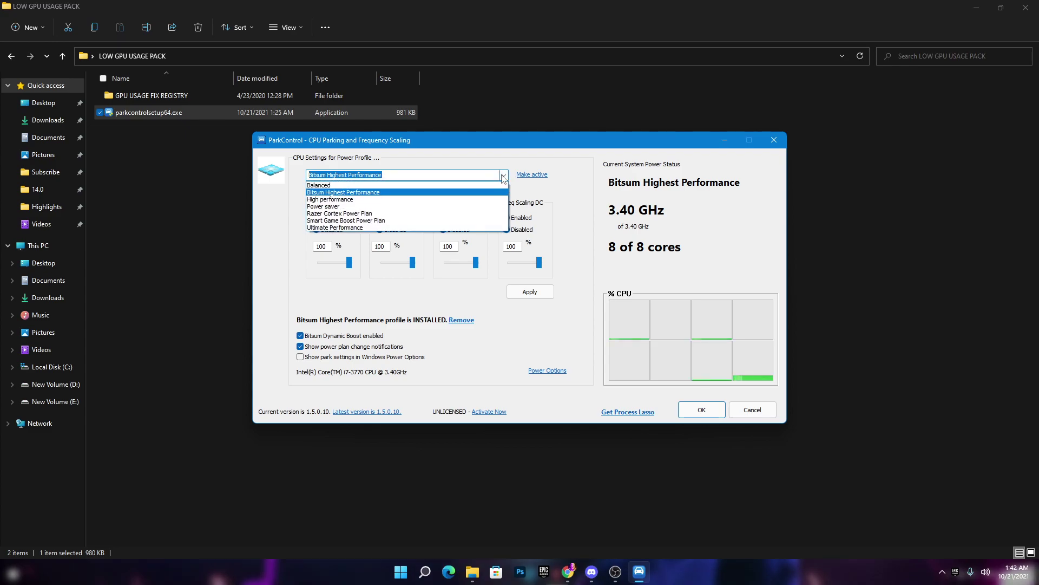
pyautogui.click(342, 193)
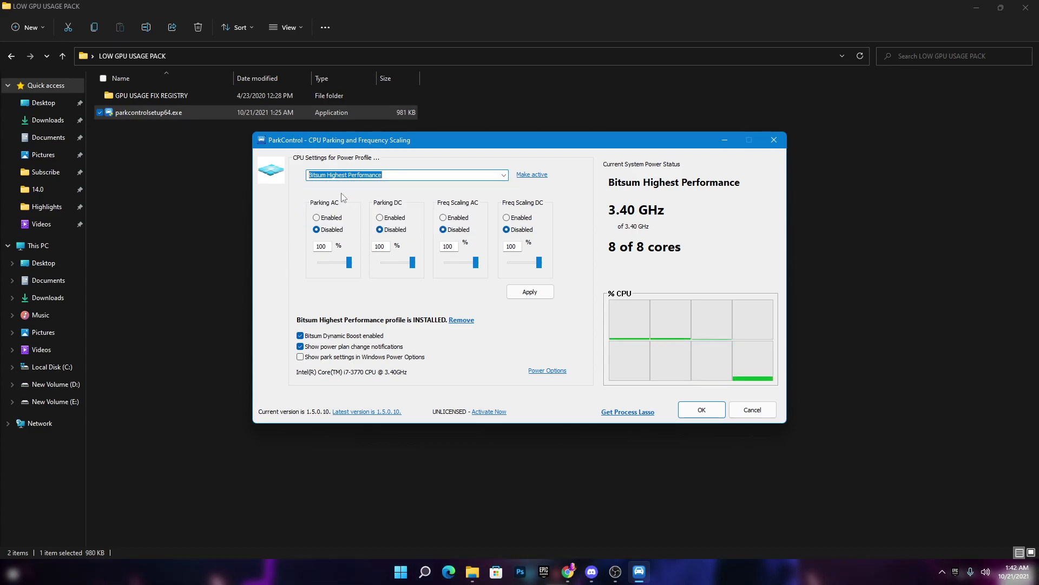
pyautogui.click(533, 175)
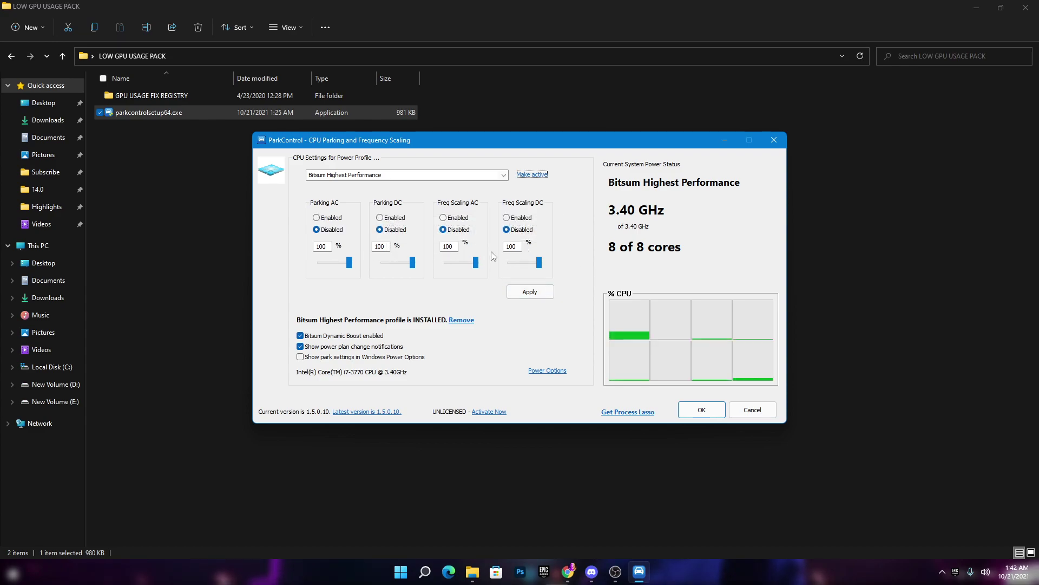
pyautogui.click(529, 291)
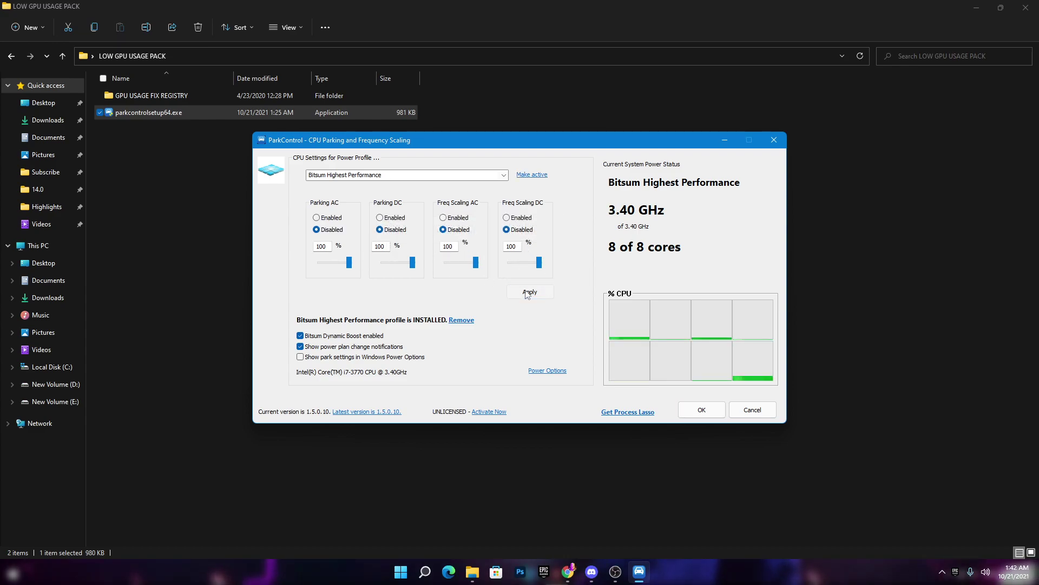
# Re-enable Bitsum Dynamic Boost with Bitsum Highest Performance as the idle power profile, then save and close ParkControl and the folder.
pyautogui.click(333, 336)
pyautogui.click(334, 336)
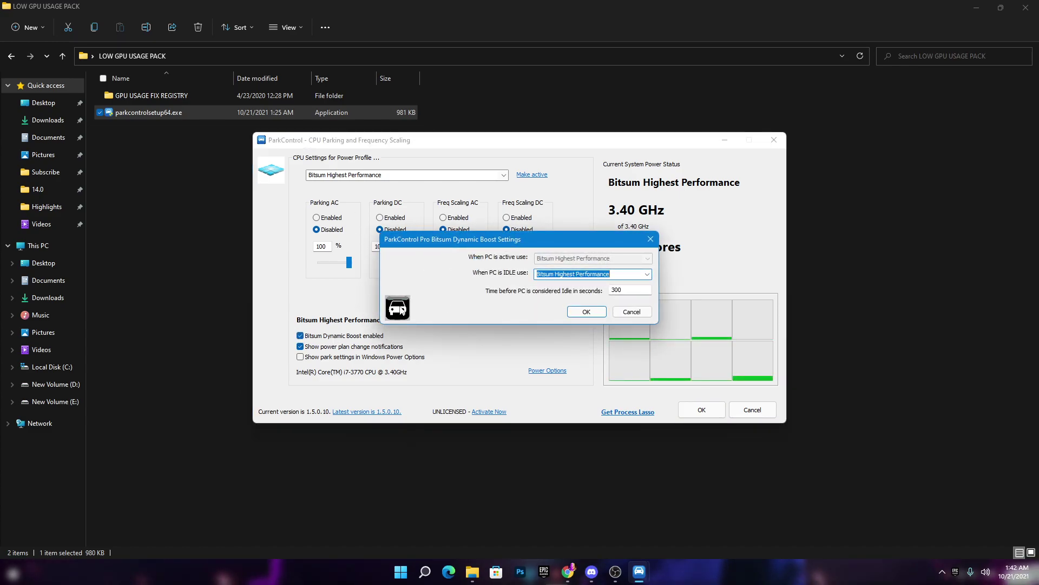
pyautogui.click(647, 275)
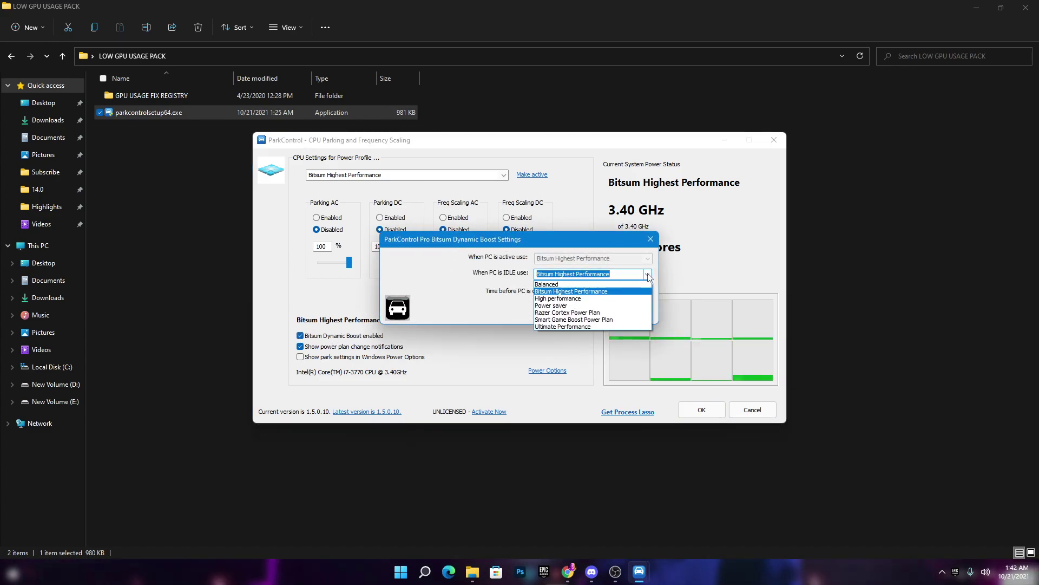
pyautogui.click(541, 292)
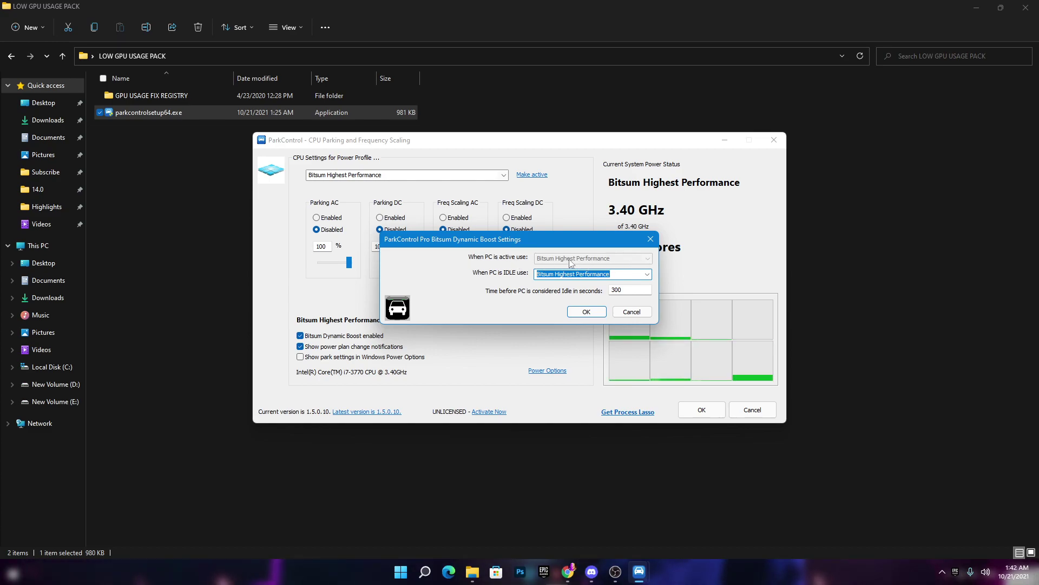
pyautogui.click(587, 312)
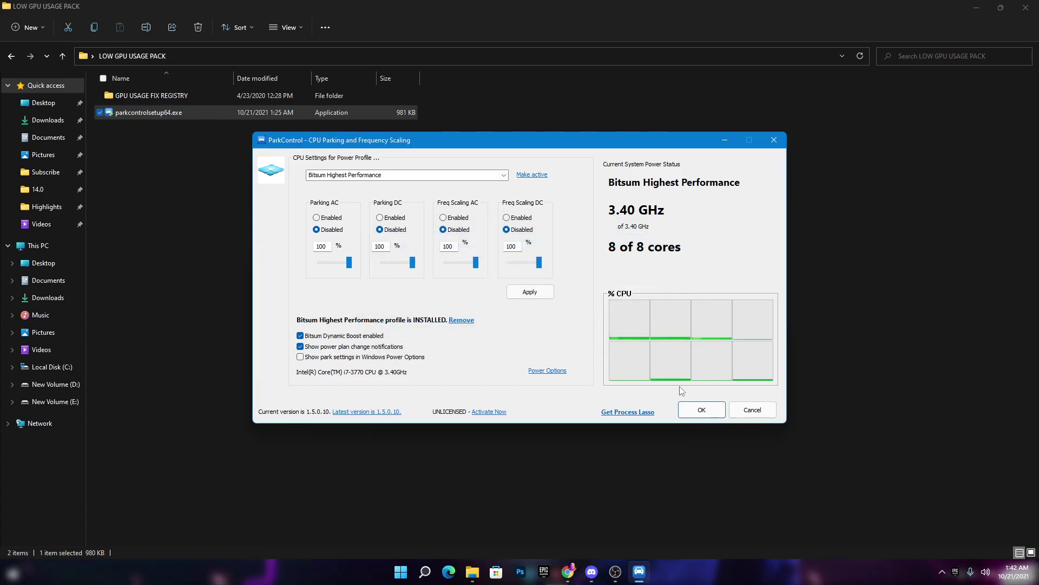
pyautogui.click(696, 411)
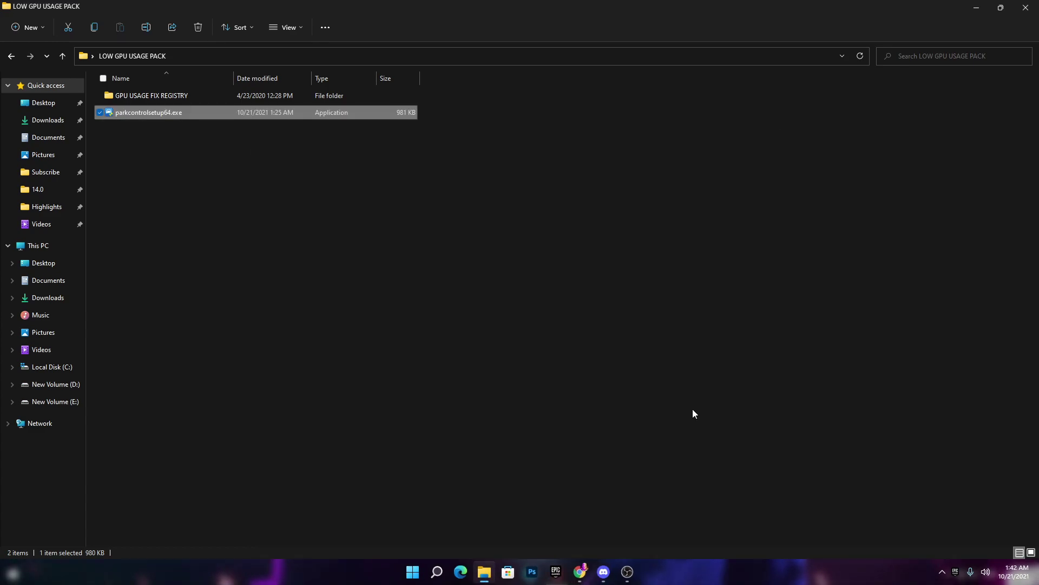
pyautogui.click(1025, 7)
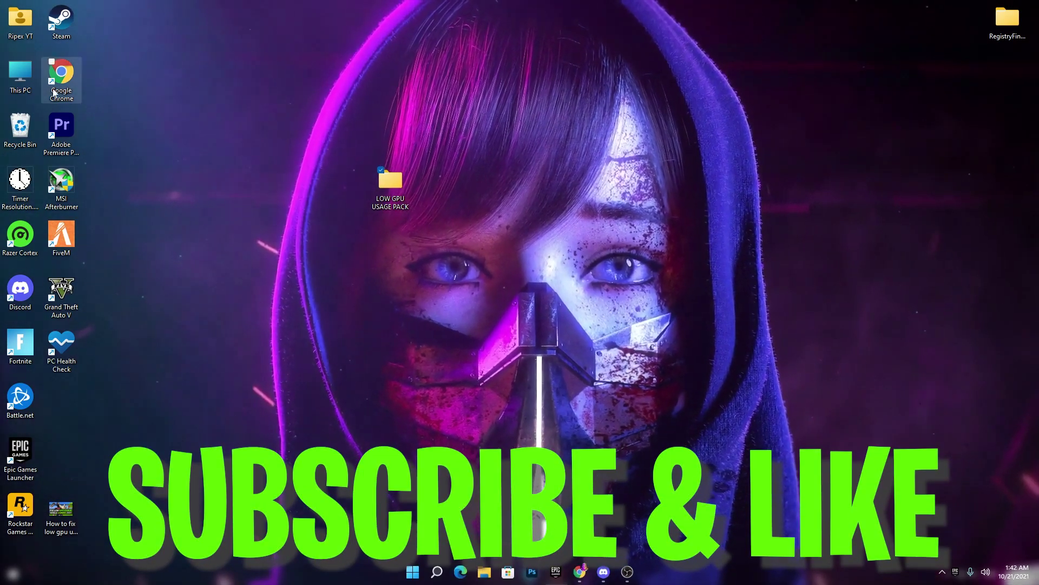
# Open Computer Management for This PC and expand System devices in Device Manager.
pyautogui.rightClick(25, 80)
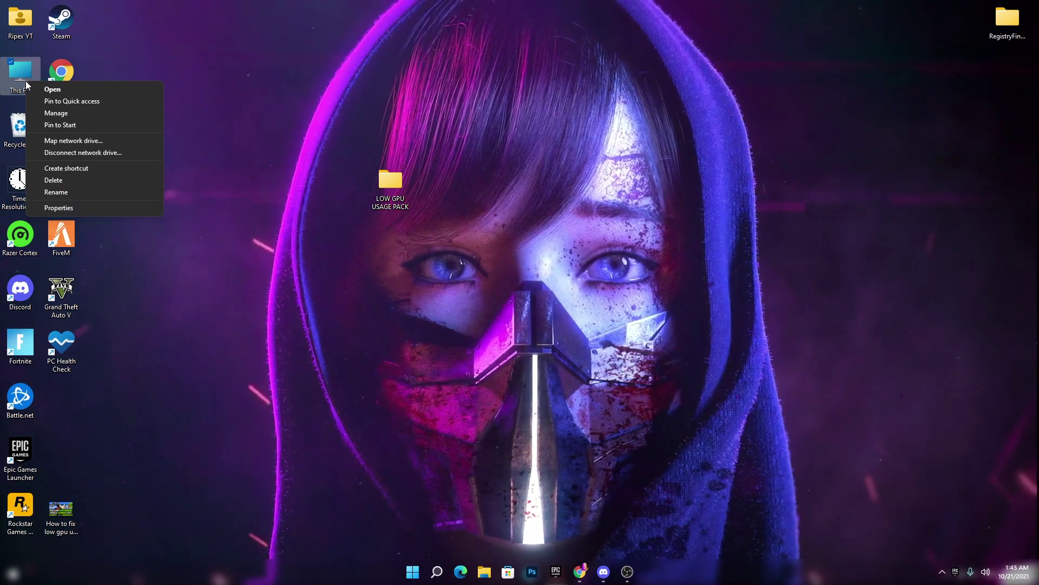
pyautogui.click(60, 113)
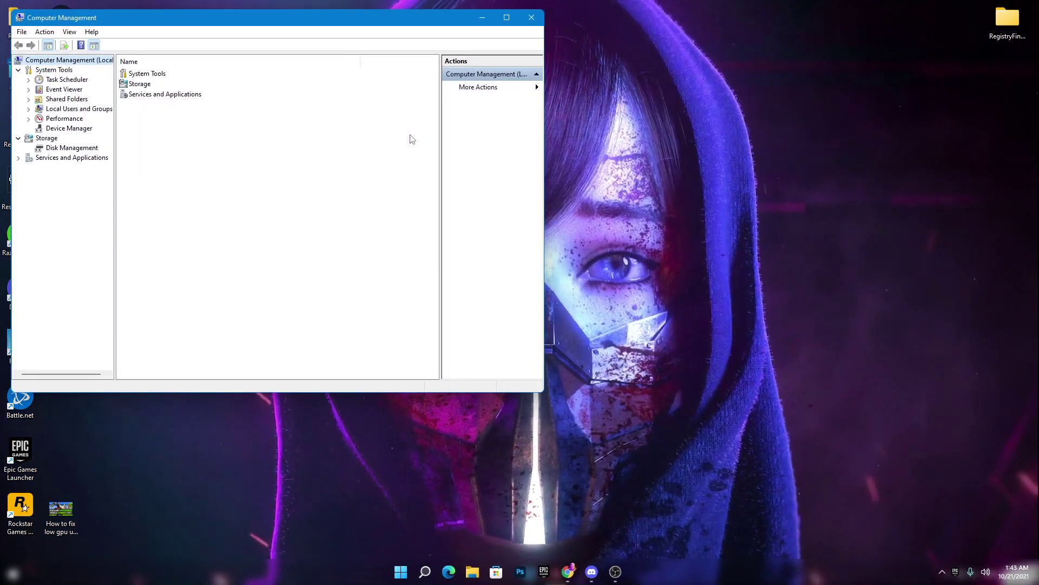
pyautogui.moveTo(15, 23); pyautogui.dragTo(372, 66)
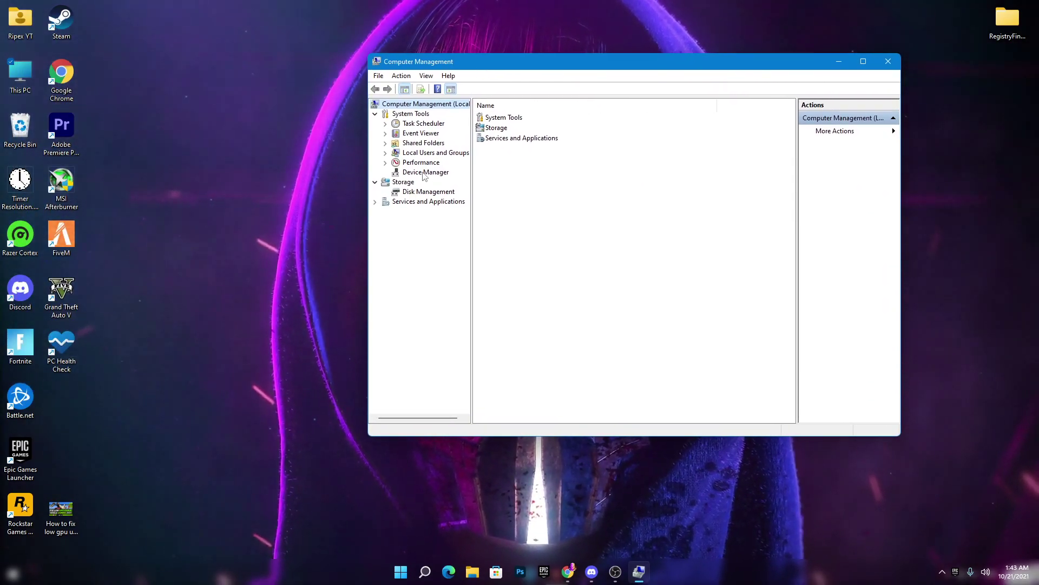
pyautogui.click(422, 172)
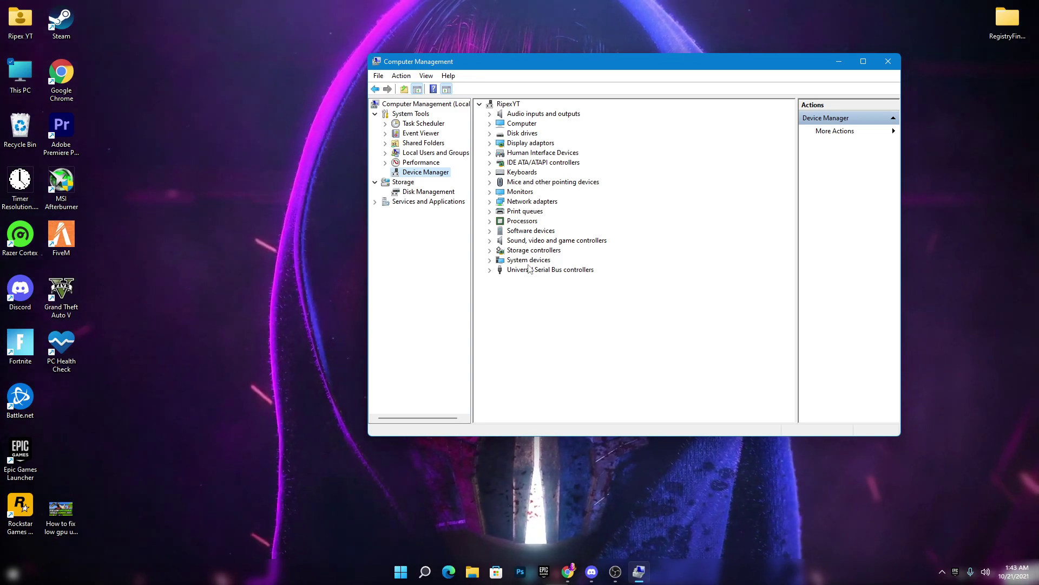
pyautogui.click(490, 261)
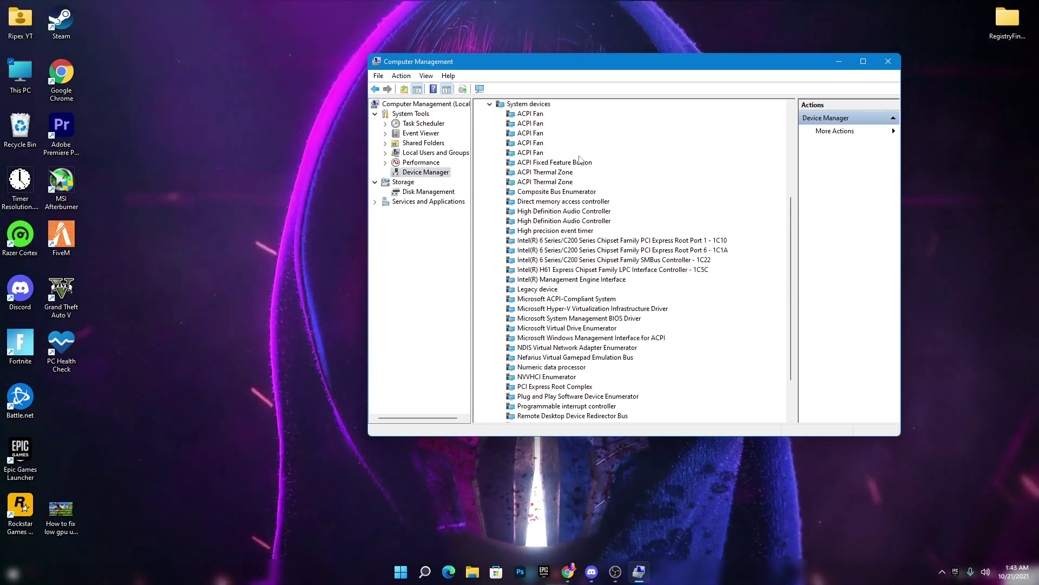
# Disable the High precision event timer device and close Computer Management.
pyautogui.rightClick(532, 233)
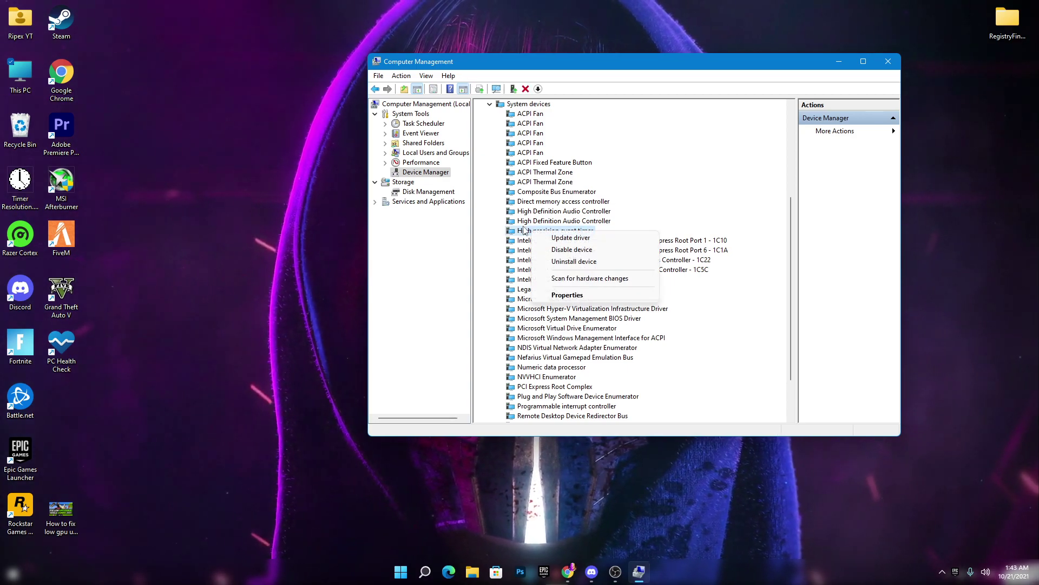
pyautogui.click(572, 250)
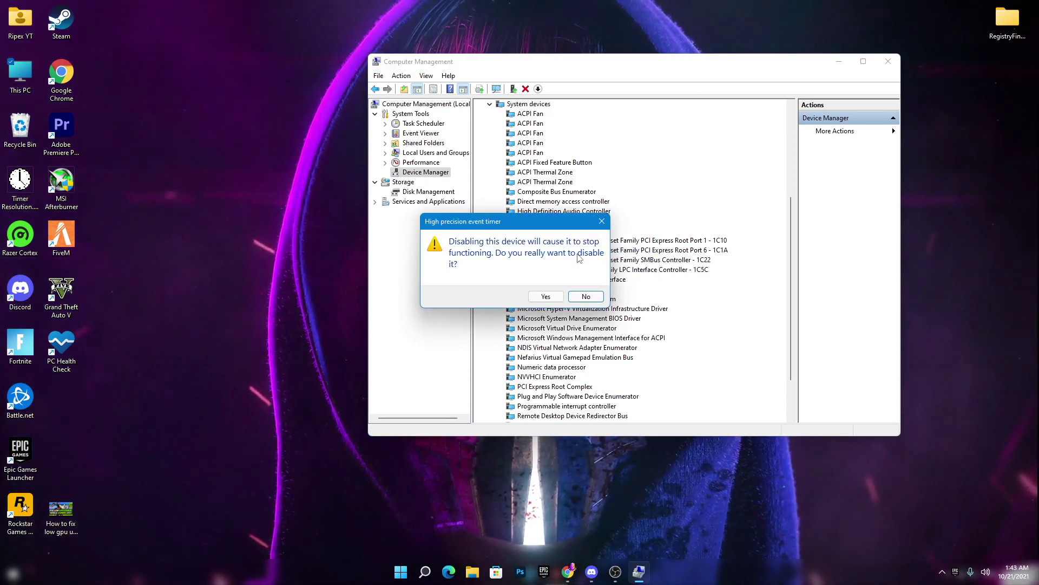
pyautogui.click(586, 296)
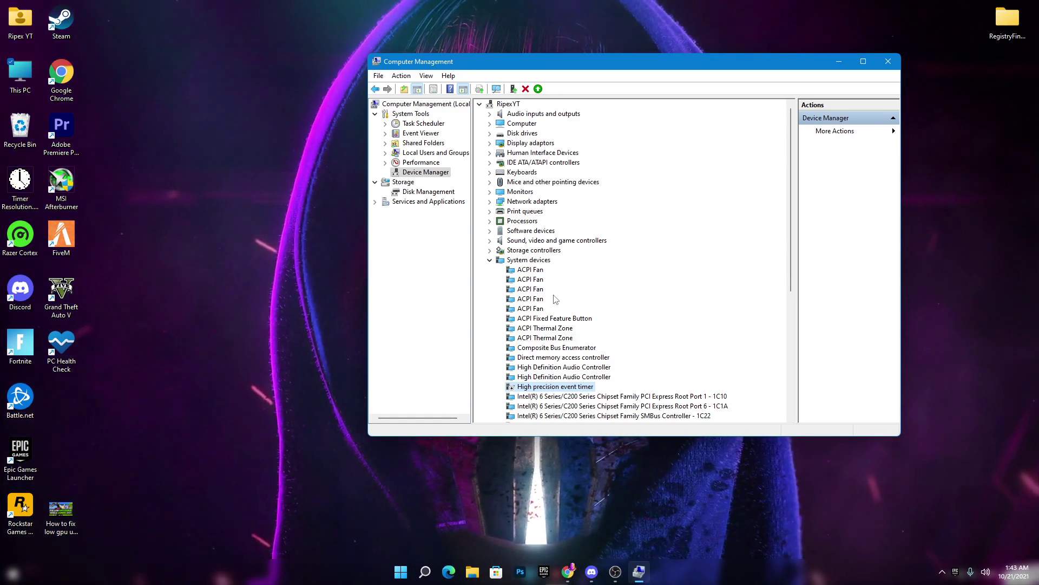
pyautogui.click(891, 63)
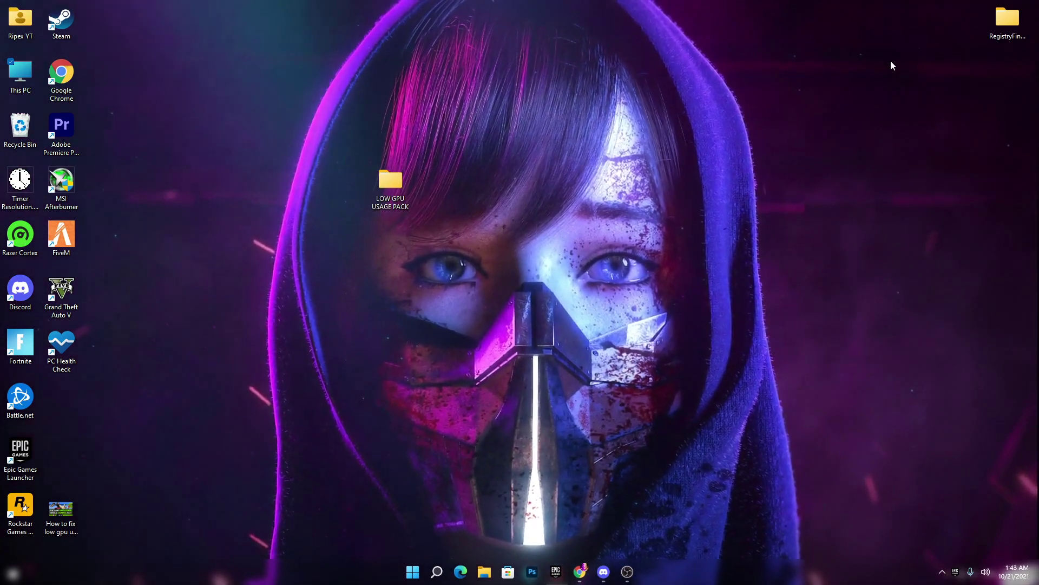